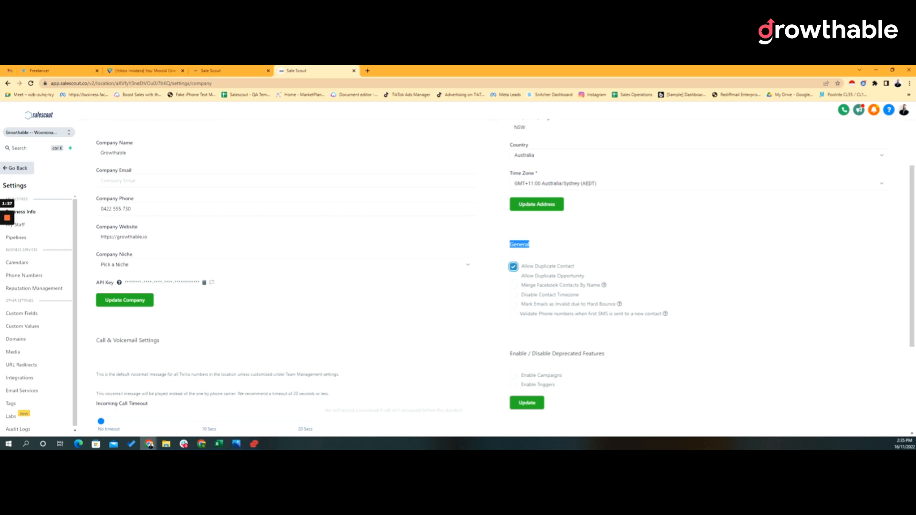
Step: Toggle the Allow Duplicate Contact option in the general business settings and leave the settings
left_click(585, 281)
left_click(513, 268)
left_click(24, 168)
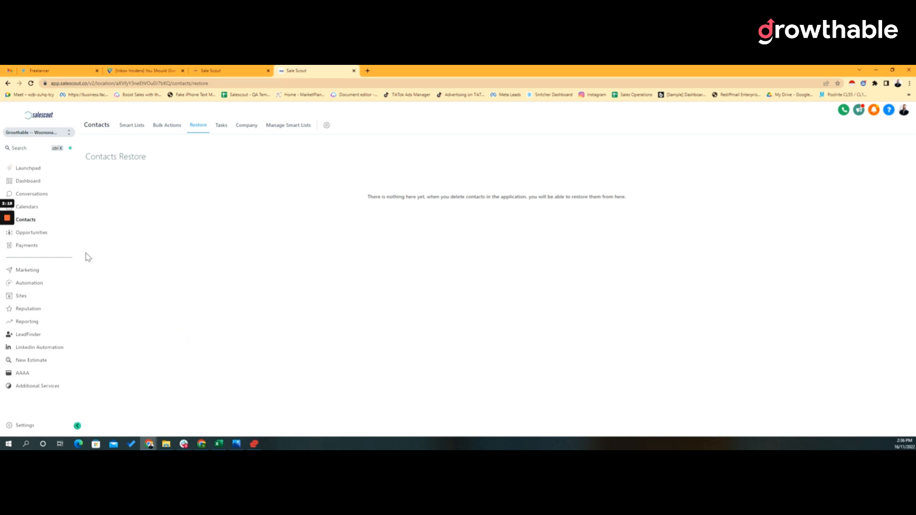
Step: Start a contact import from the Smart Lists and choose the domainKeywords ubersuggest CSV from Downloads as the upload
left_click(130, 129)
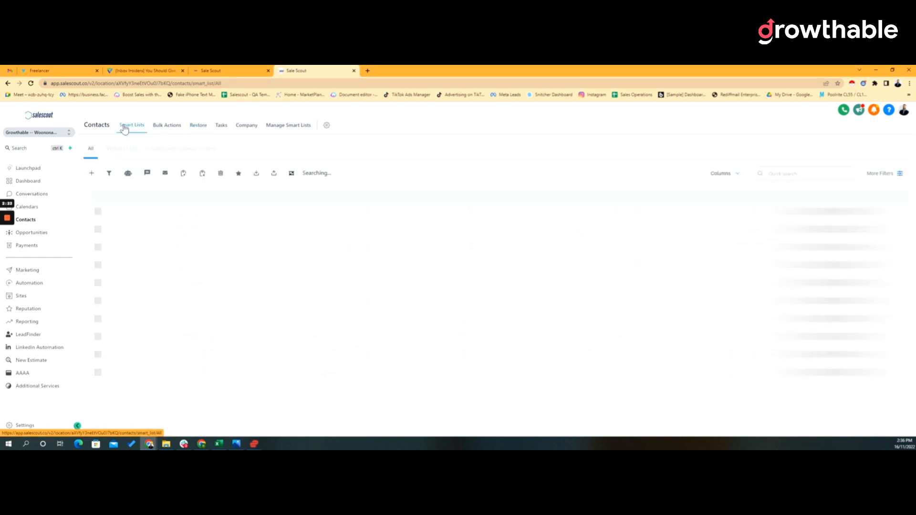
left_click(273, 174)
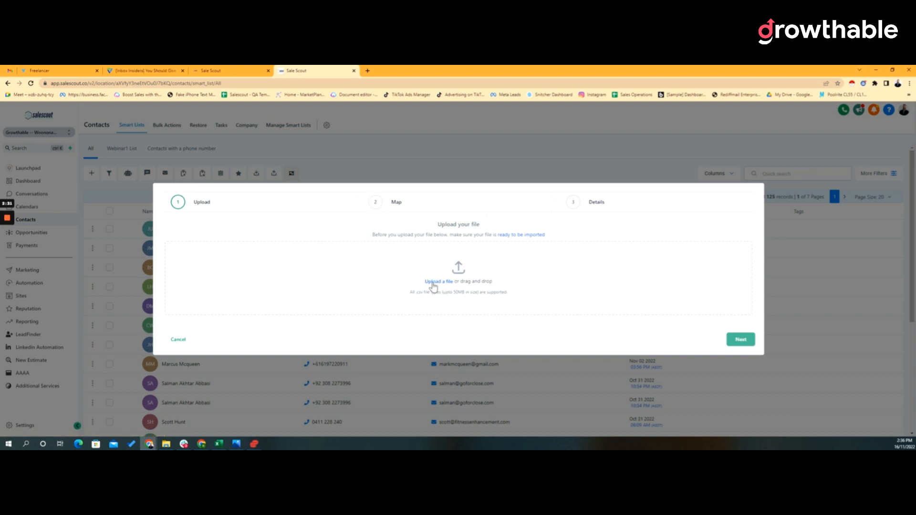
left_click(491, 293)
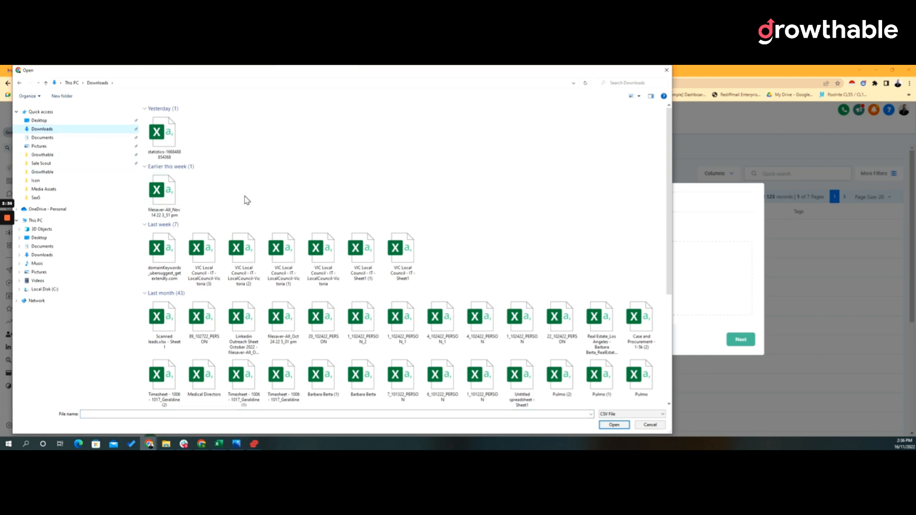
double_click(161, 279)
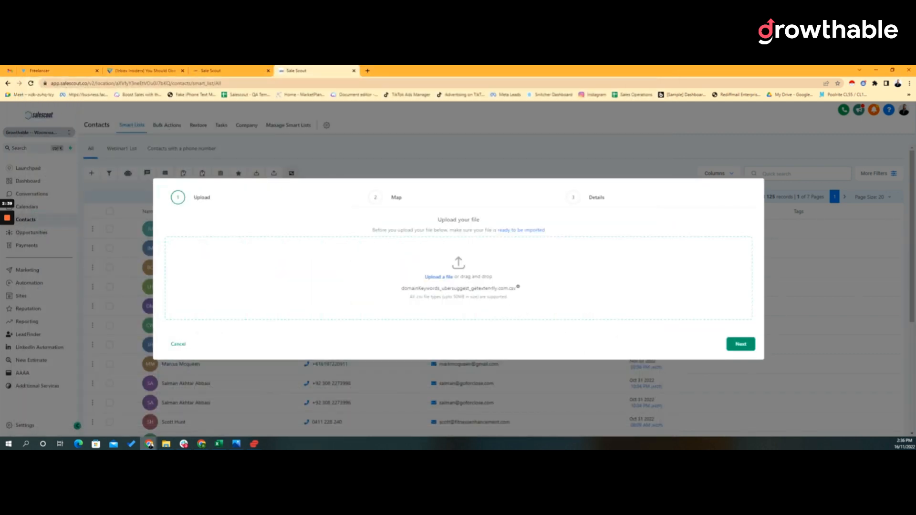
Step: Replace the upload with VIC Local Council - IT - LocalCouncil-Victoria (3).csv and continue to the column mapping
left_click(424, 277)
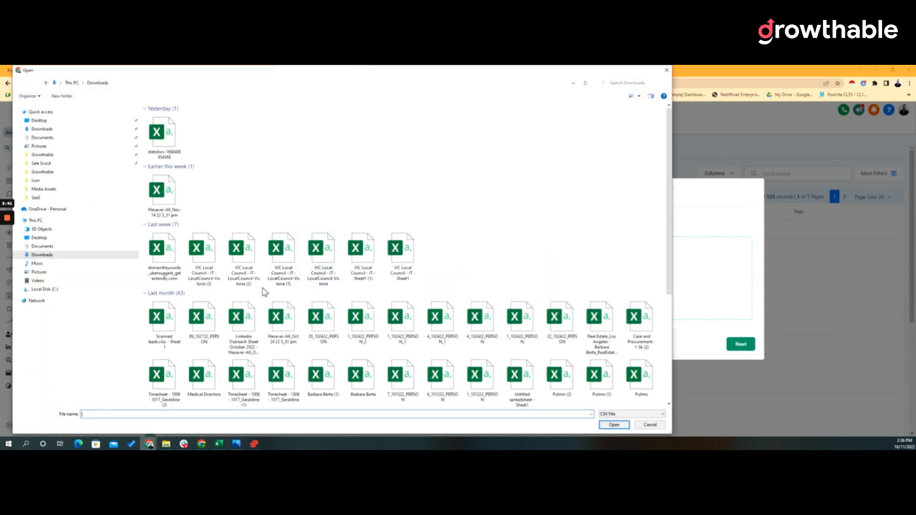
double_click(208, 246)
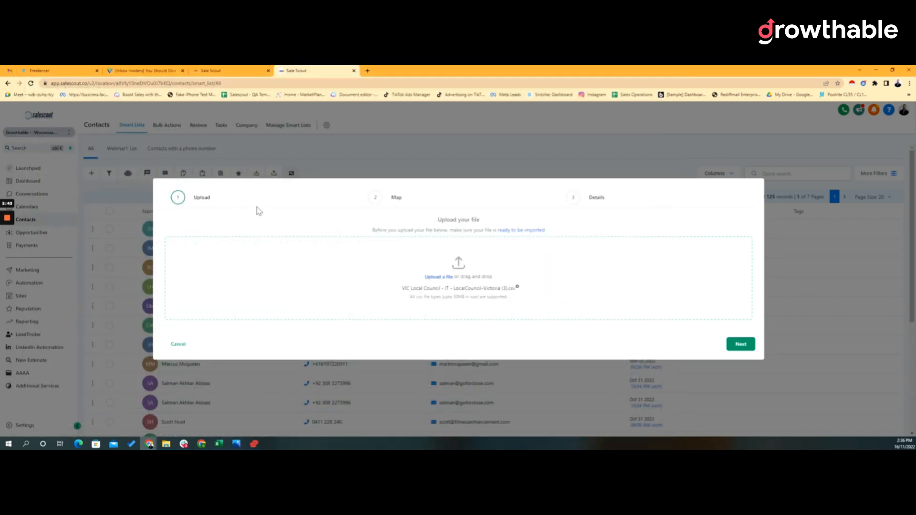
left_click(745, 346)
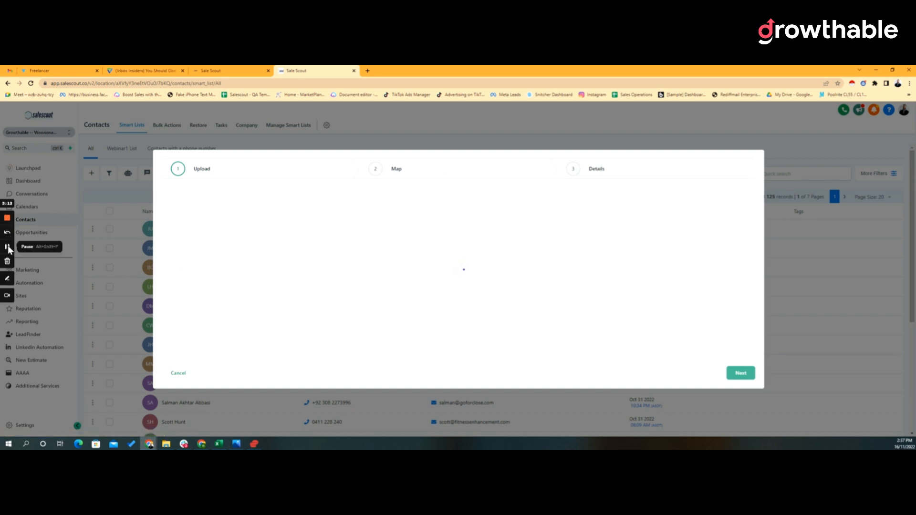
left_click(8, 248)
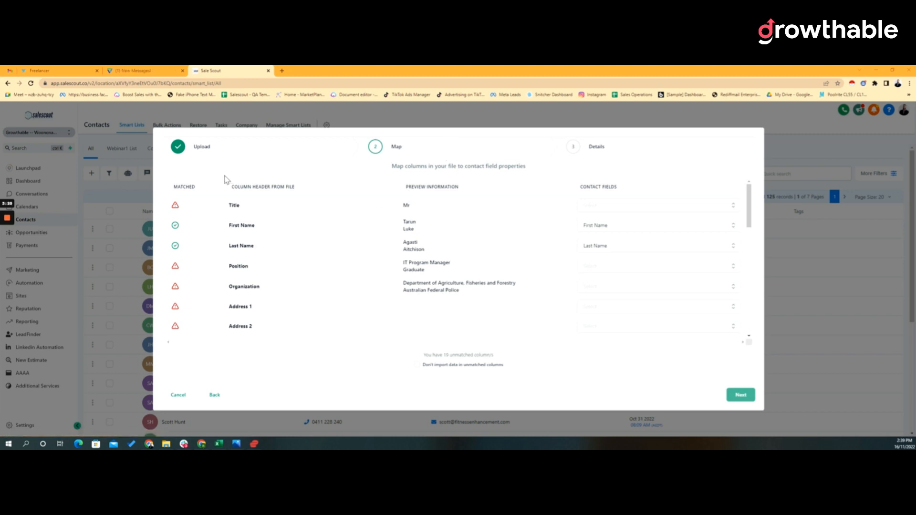
Step: Examine how the file's column headers are matched to contact fields, including the field choices for First Name
left_click_drag(231, 186, 295, 188)
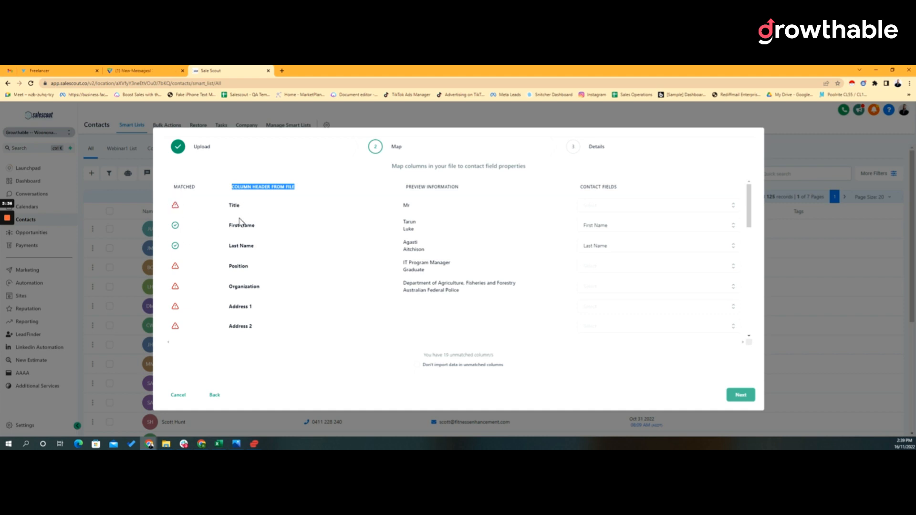
left_click_drag(579, 187, 645, 188)
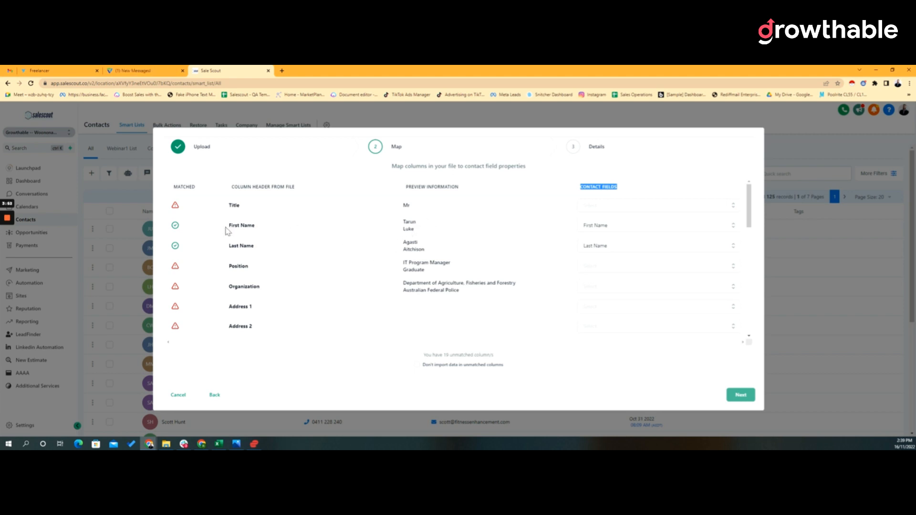
left_click(638, 227)
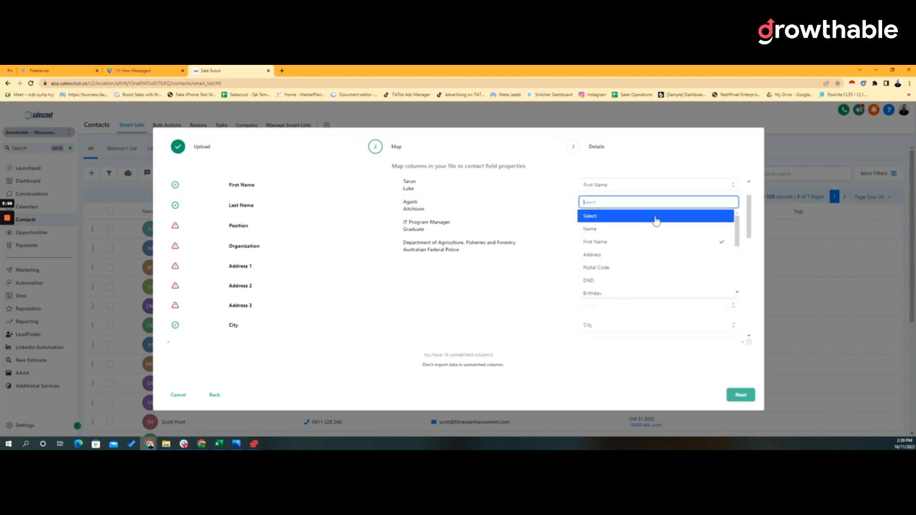
left_click(505, 211)
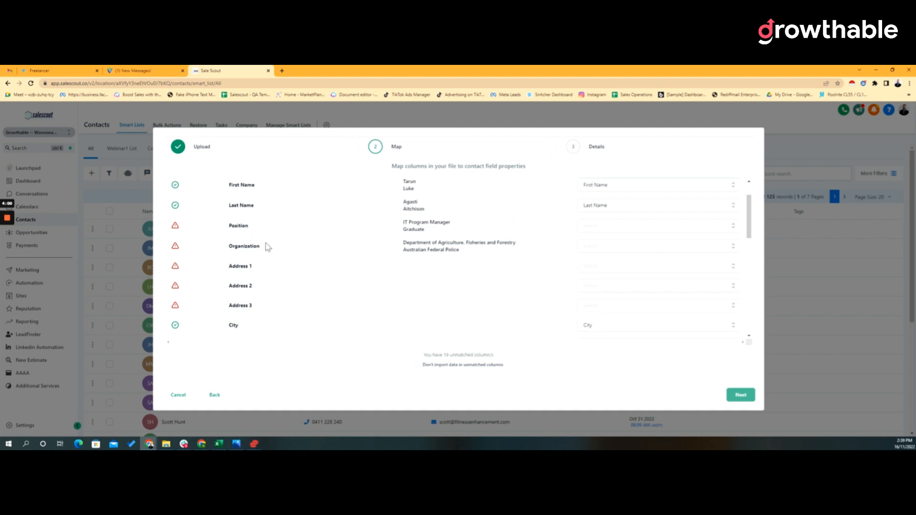
scroll(539, 249, "down", 1)
scroll(539, 249, "down", 10)
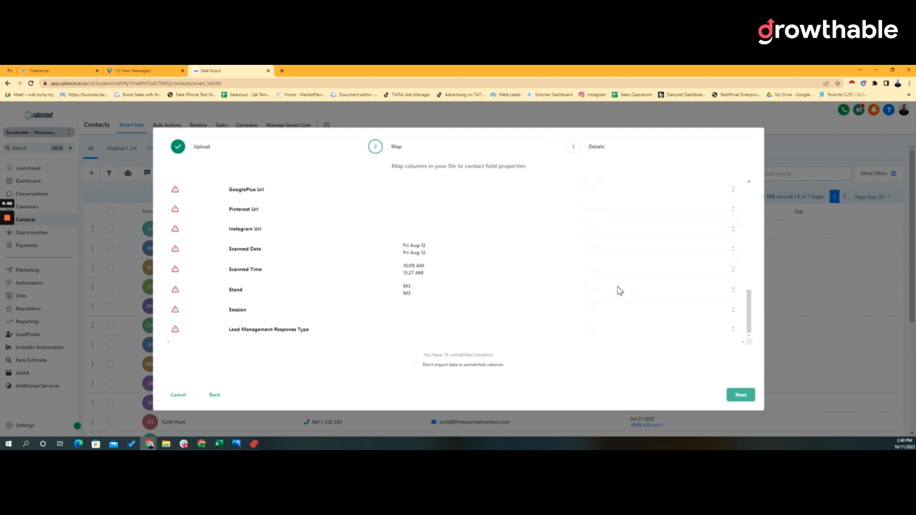
scroll(602, 308, "up", 3)
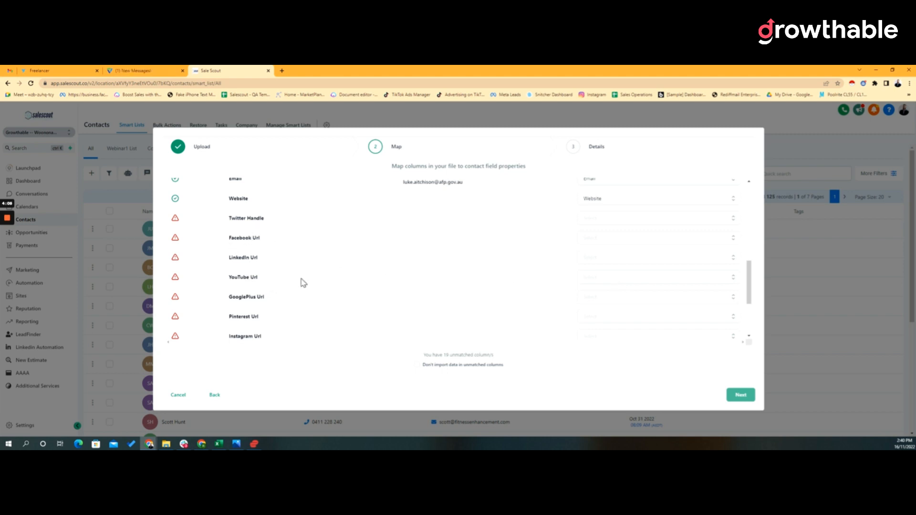
scroll(217, 281, "up", 3)
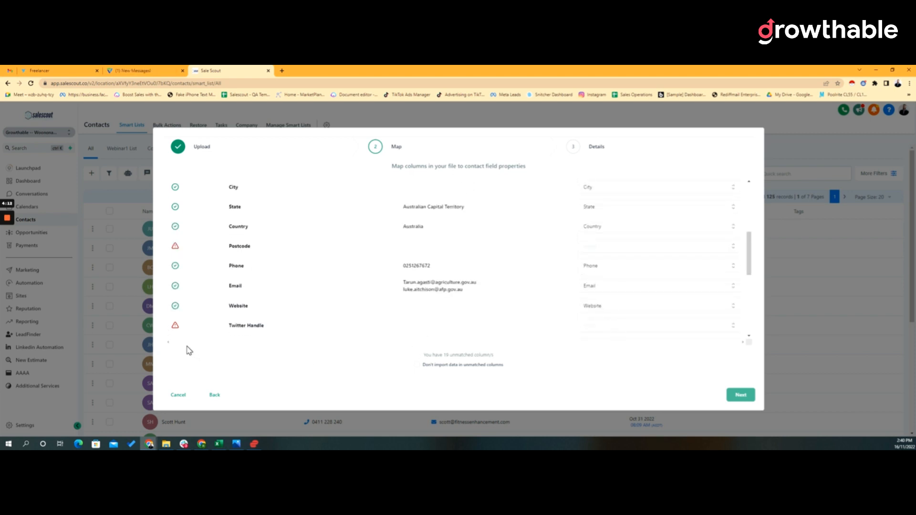
scroll(334, 248, "up", 3)
scroll(361, 253, "down", 15)
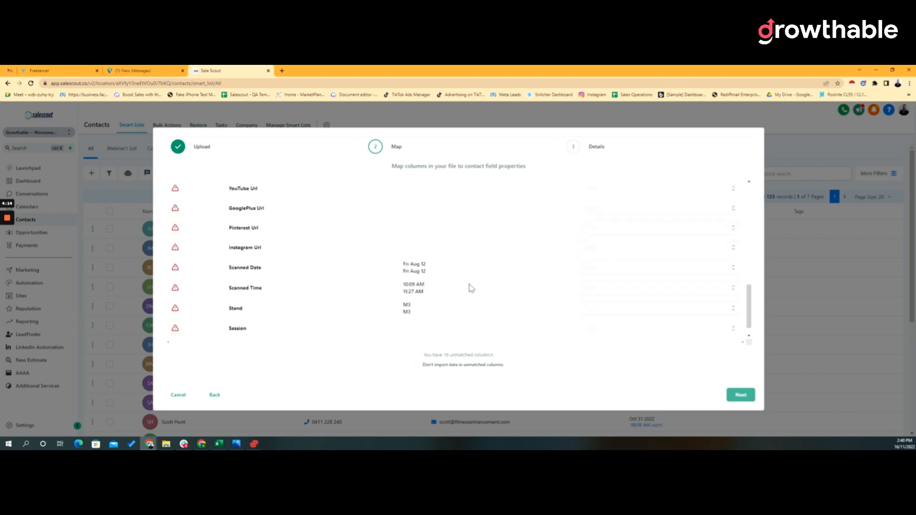
Step: Choose not to import data in unmatched columns and continue to the import details
left_click(441, 366)
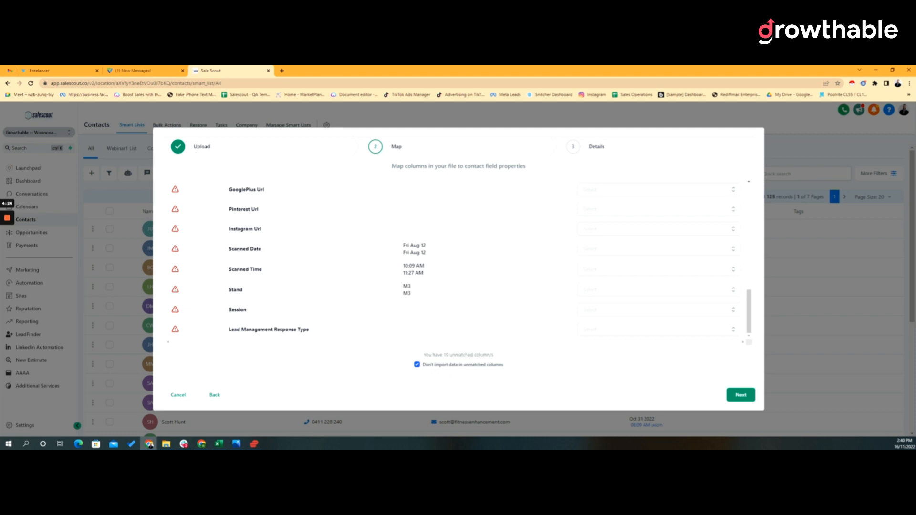
left_click_drag(435, 355, 477, 356)
scroll(414, 318, "up", 3)
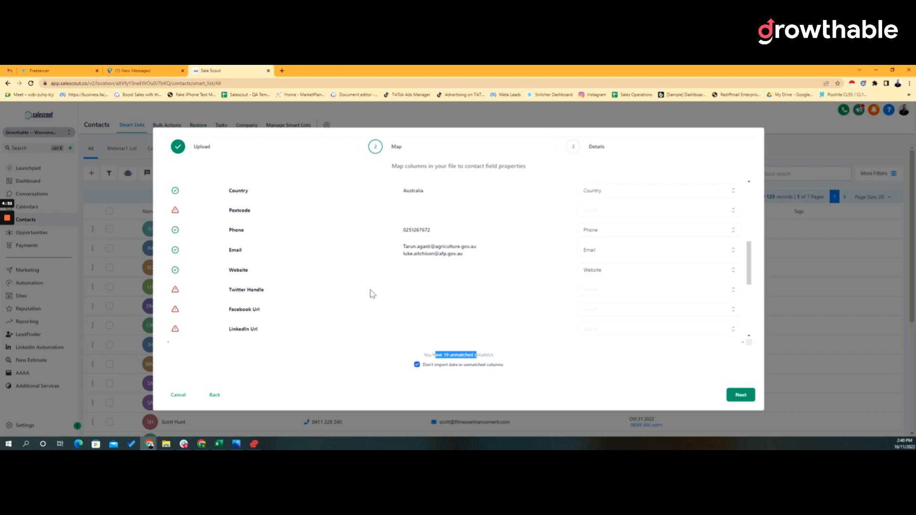
scroll(346, 248, "down", 3)
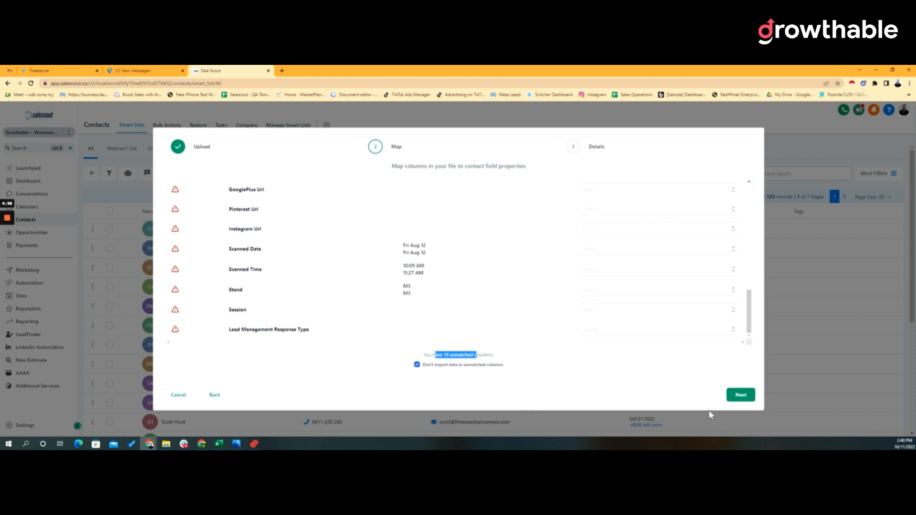
left_click(740, 395)
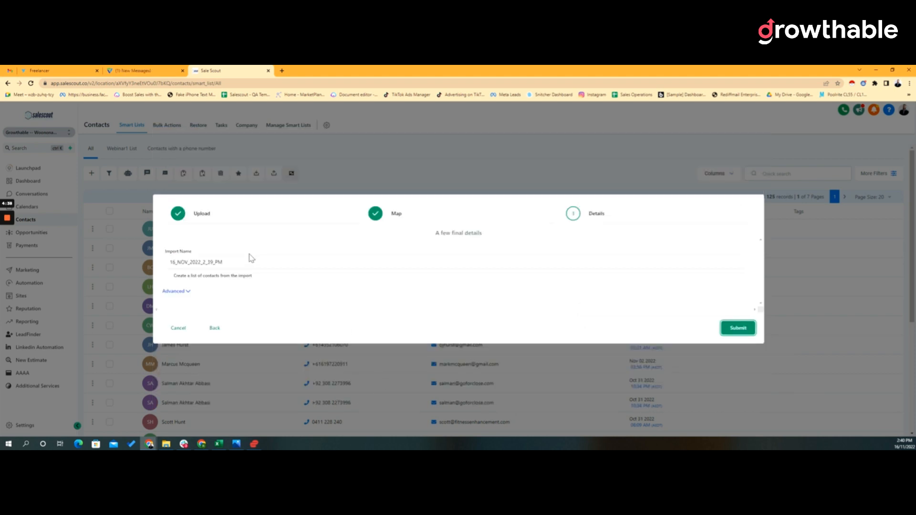
Step: Name the import SaaSMode-Gods2022 and have a list of contacts created from it
left_click(250, 260)
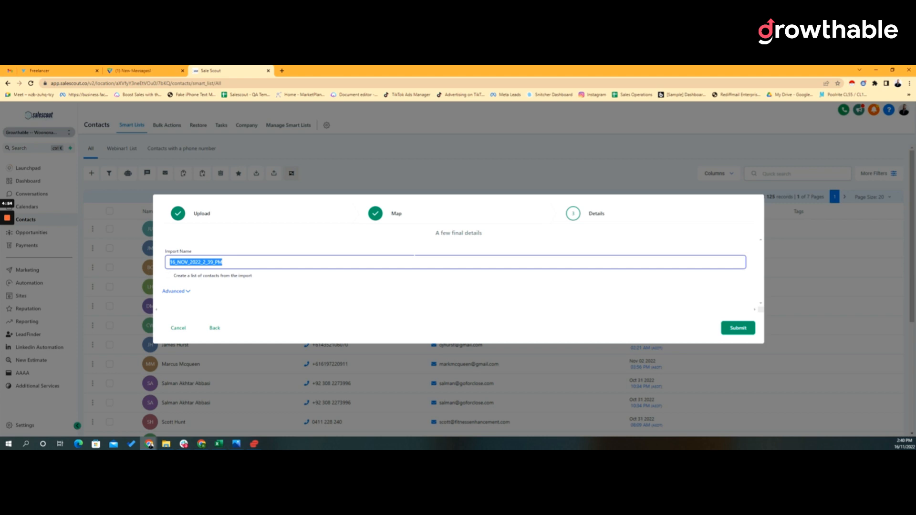
type("SaaSMode-Gods")
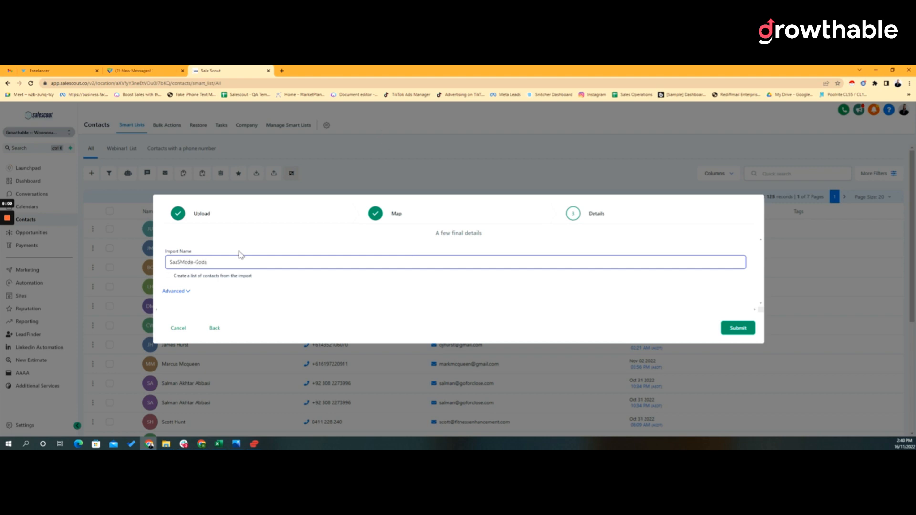
type("2022")
left_click(203, 277)
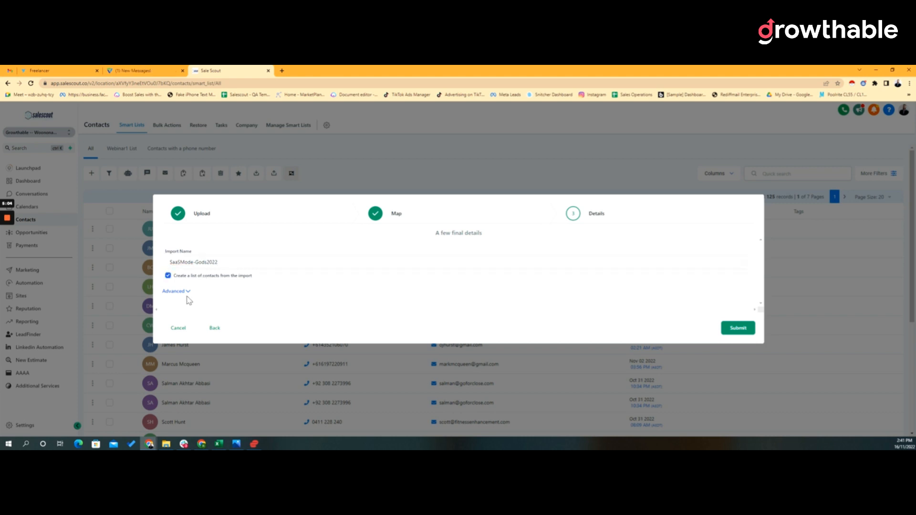
Step: Expand the advanced import options and review record handling, the primary match field, tags, workflow/campaign assignment and email validation
left_click(188, 291)
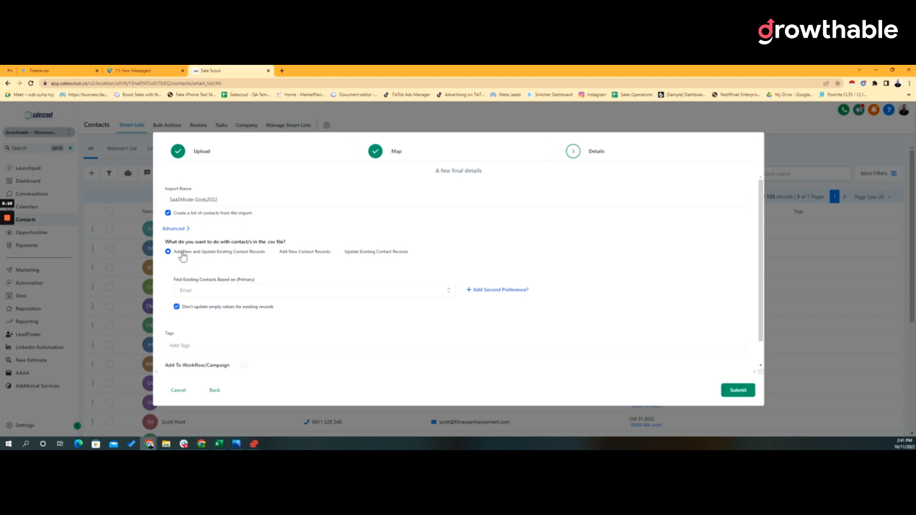
left_click_drag(208, 251, 248, 255)
left_click(275, 255)
left_click_drag(345, 256, 399, 262)
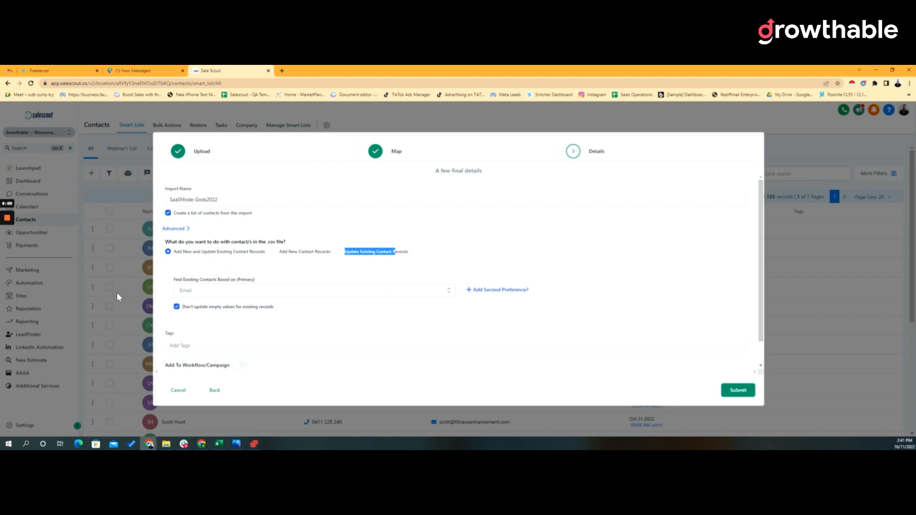
left_click(244, 290)
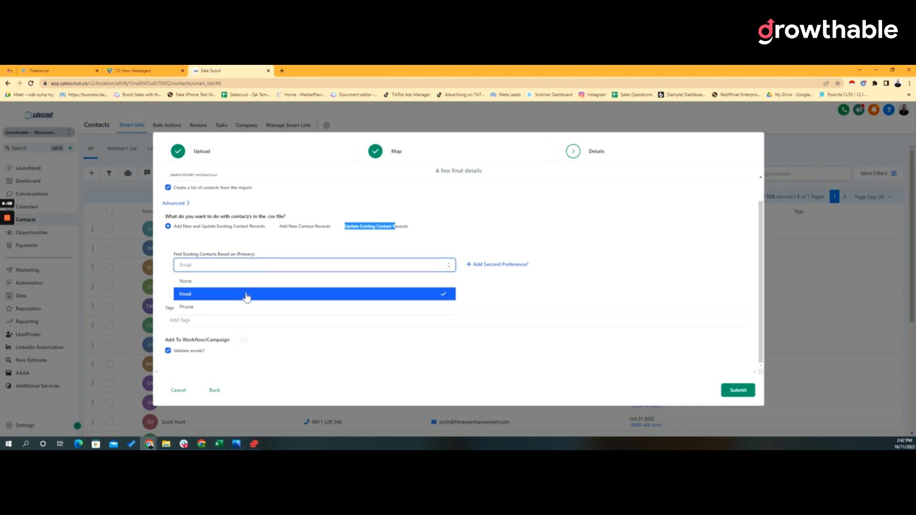
left_click(510, 240)
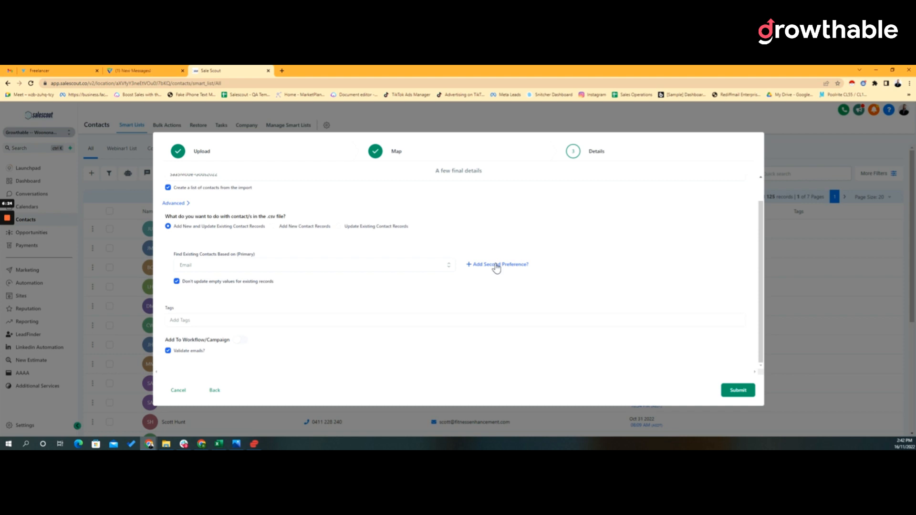
left_click(237, 320)
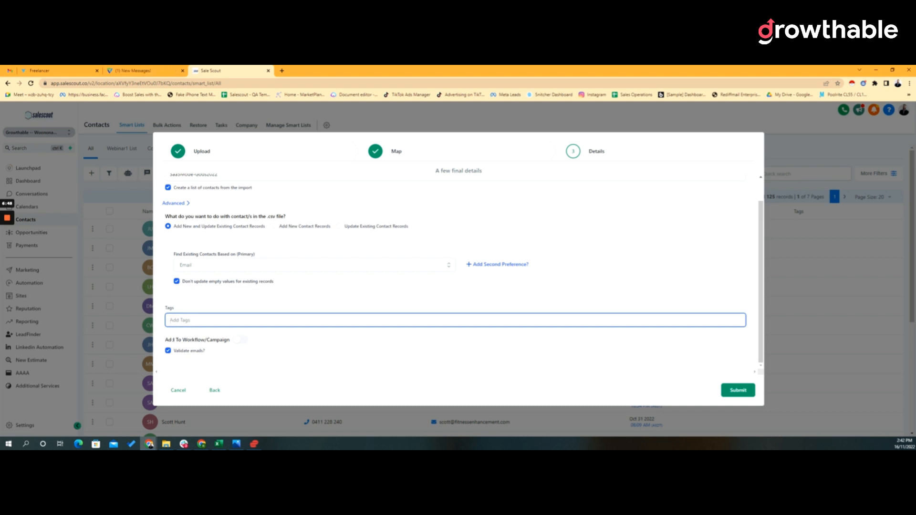
left_click_drag(164, 340, 205, 340)
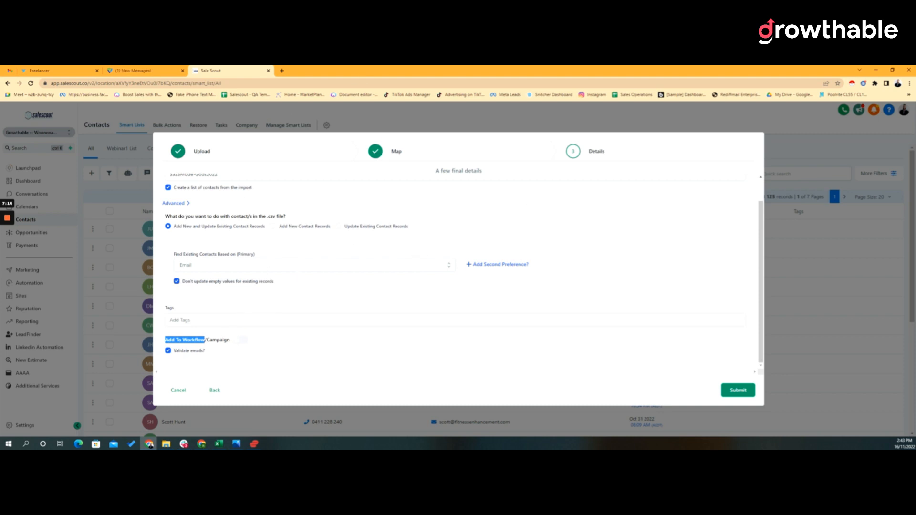
left_click(168, 340)
mouse_move(206, 354)
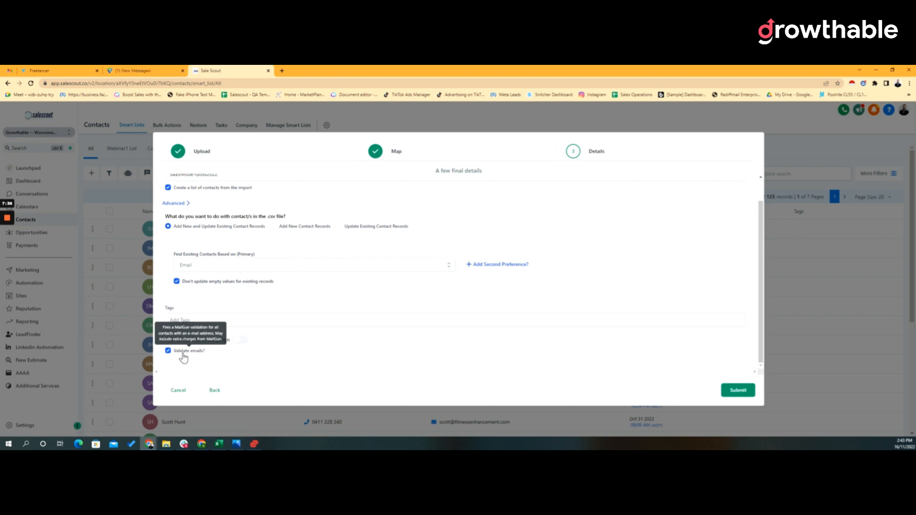
Step: Submit the contact import and open its processing progress
left_click(739, 391)
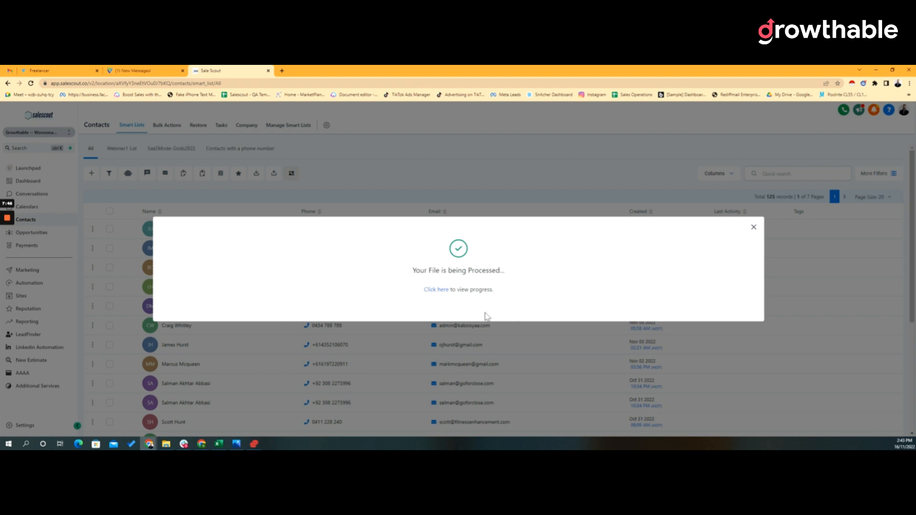
left_click(436, 292)
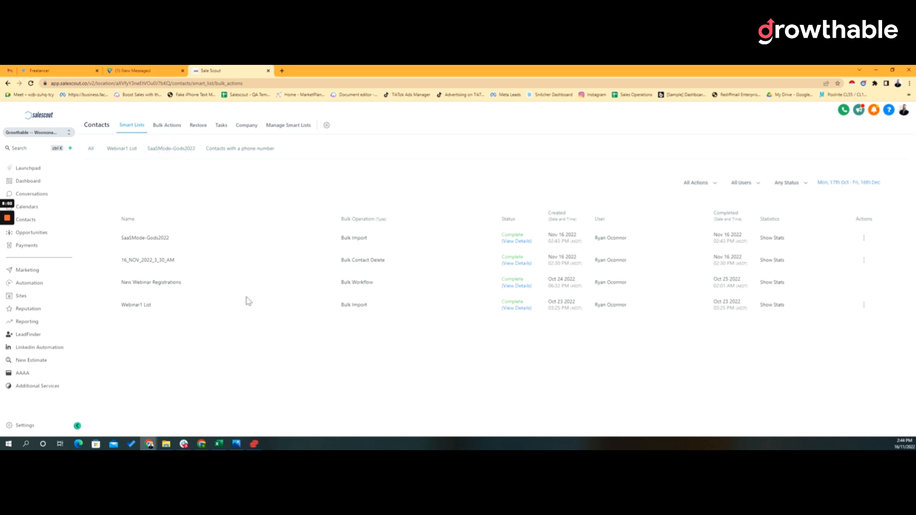
Step: Check the status column and view the details of the SaaSMode-Gods2022 bulk import
left_click_drag(500, 220, 530, 223)
left_click(523, 243)
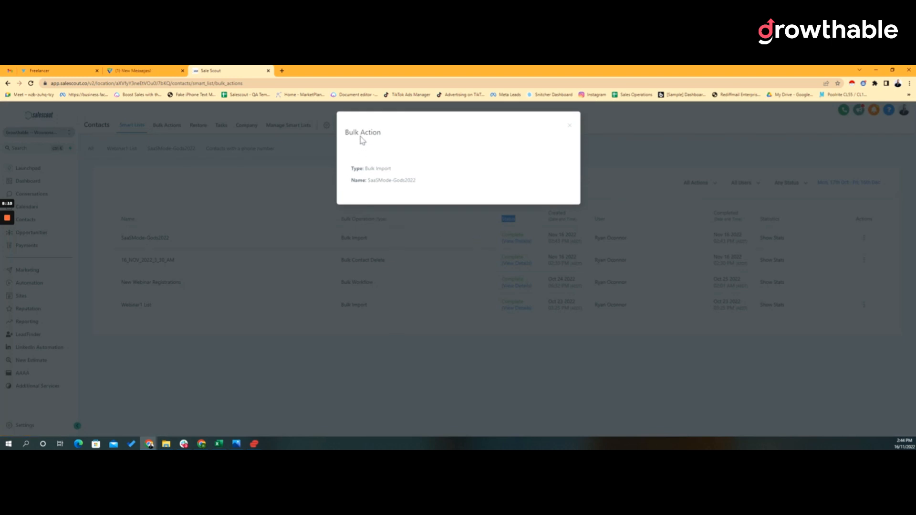
left_click_drag(343, 131, 419, 137)
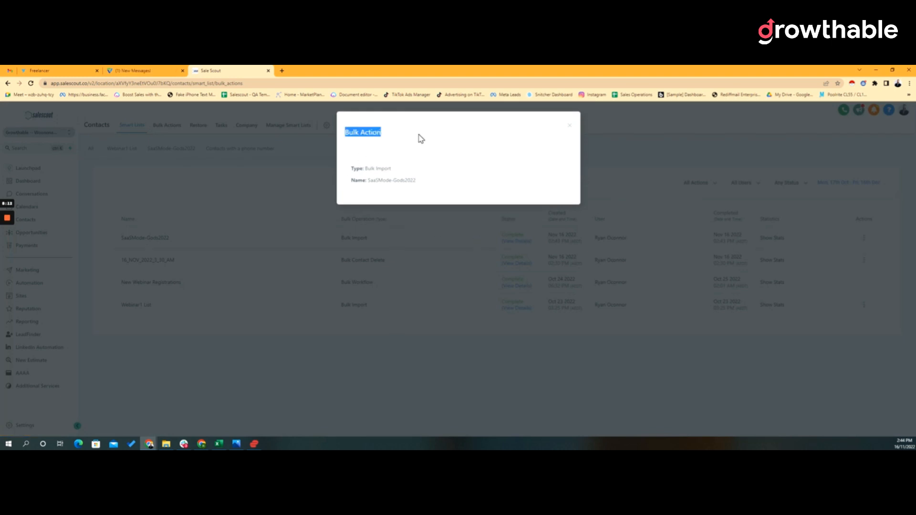
Step: Read the bulk import's name in its details, close them and show the statistics of the SaaSMode-Gods2022 import
left_click_drag(366, 180, 453, 190)
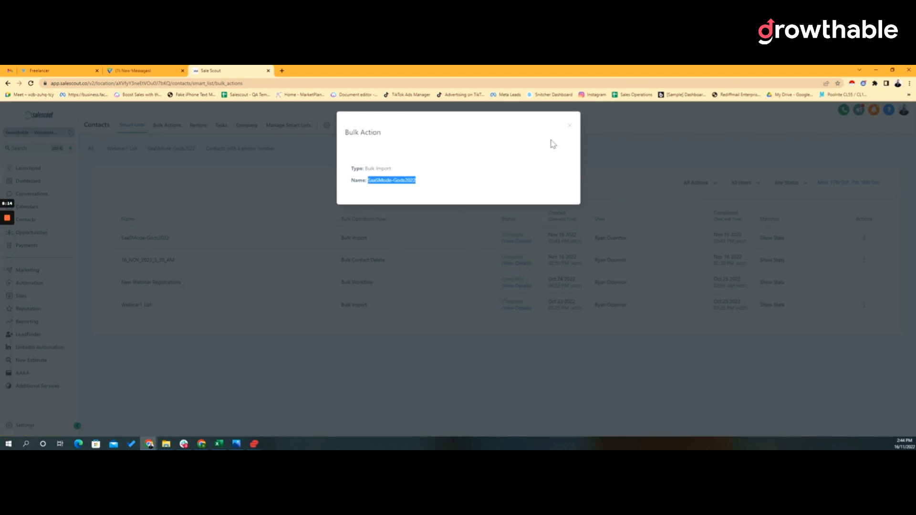
left_click(569, 129)
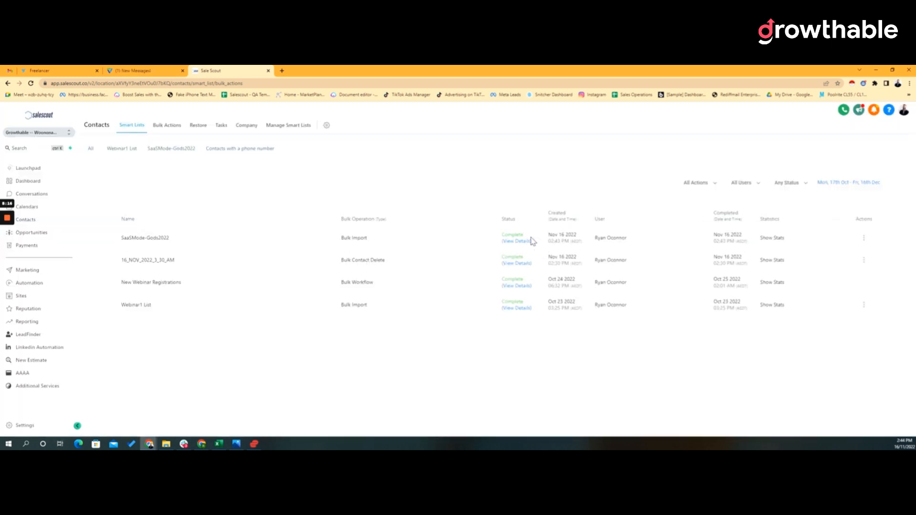
left_click(771, 238)
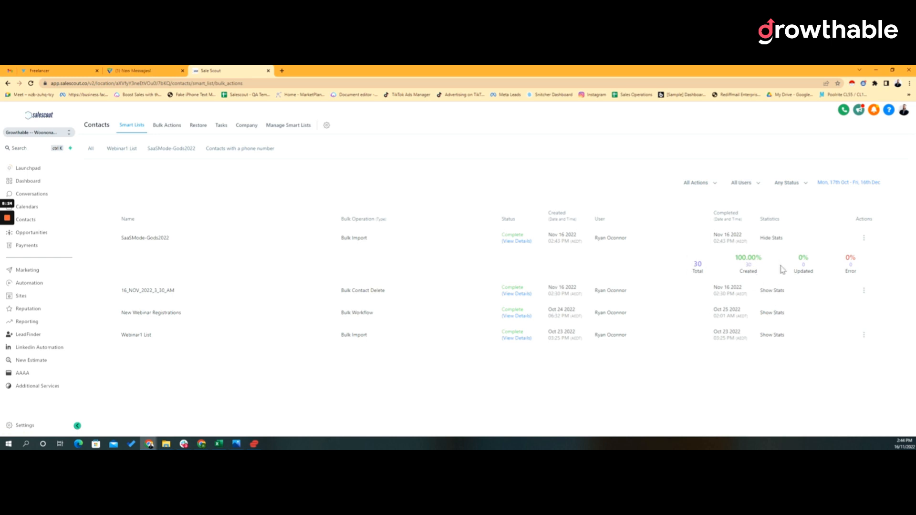
Step: Show the error log of the SaaSMode-Gods2022 import, examine each error's code, message and steps to resolve, and close it
left_click(863, 240)
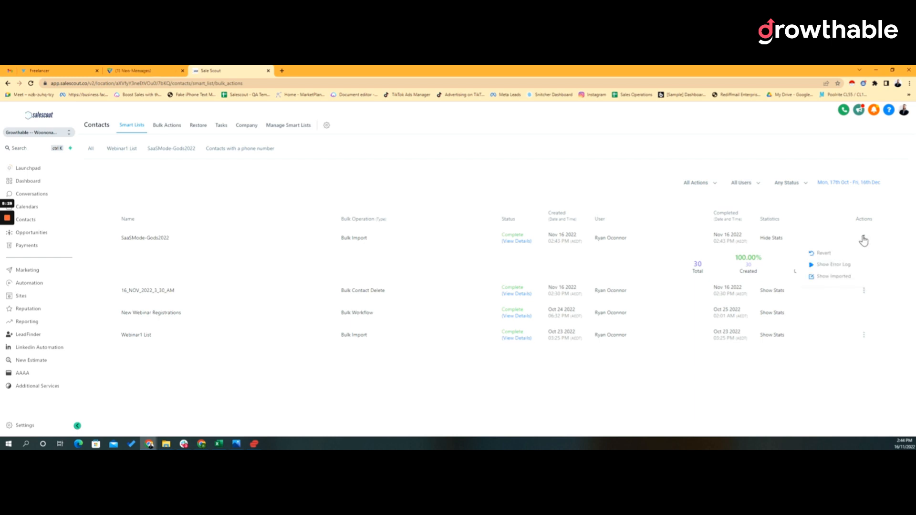
left_click(834, 265)
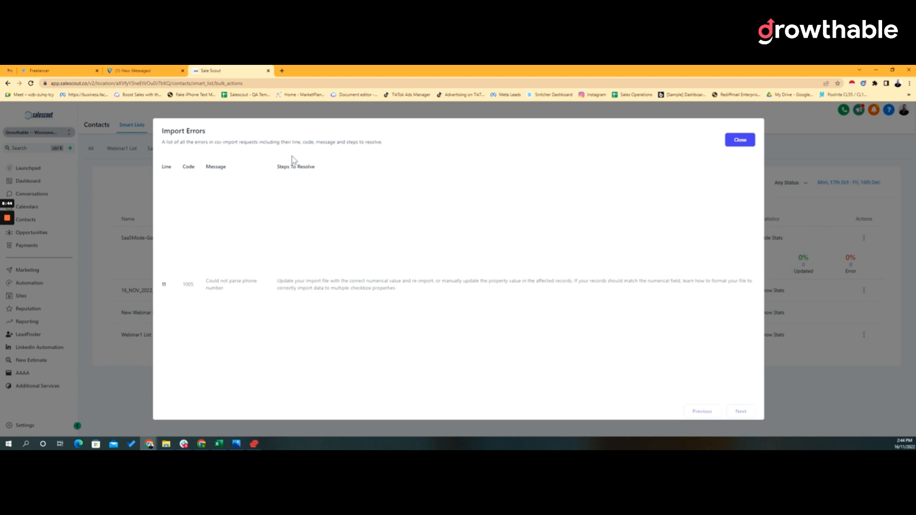
left_click_drag(319, 163, 284, 166)
left_click_drag(183, 285, 202, 289)
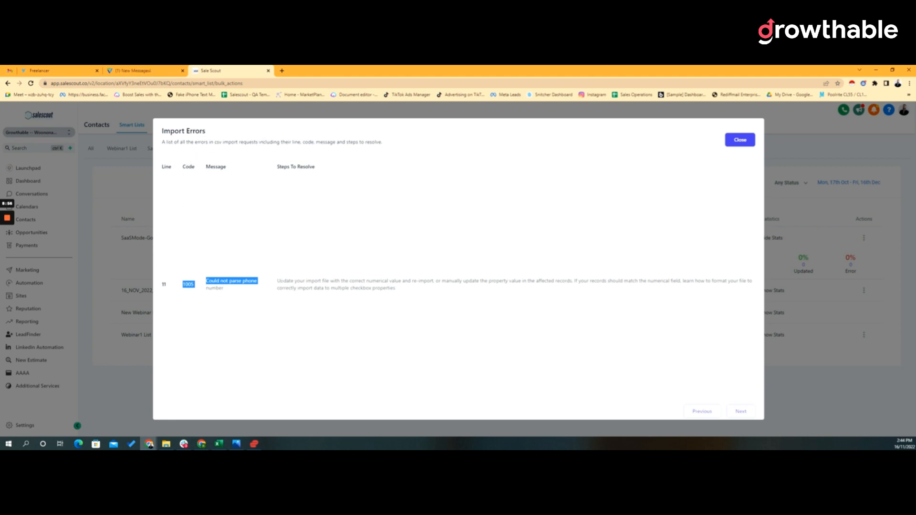
left_click_drag(280, 281, 466, 288)
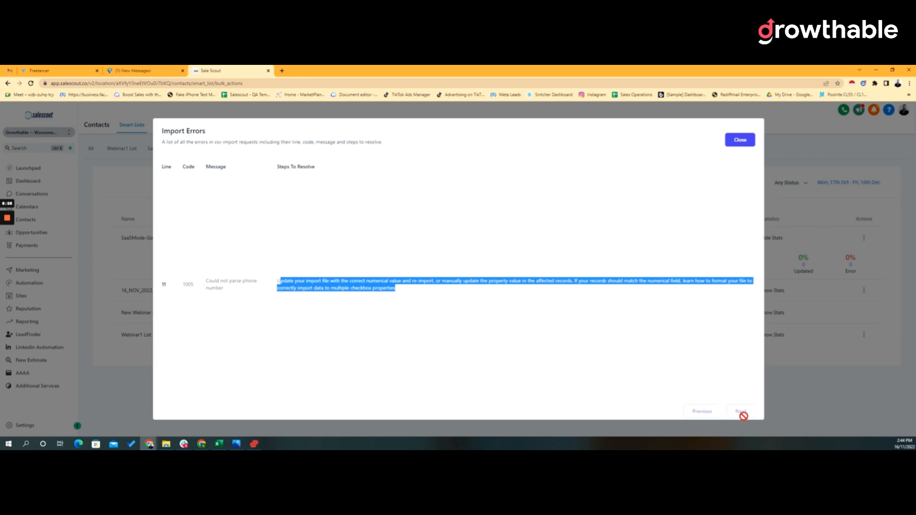
left_click(739, 140)
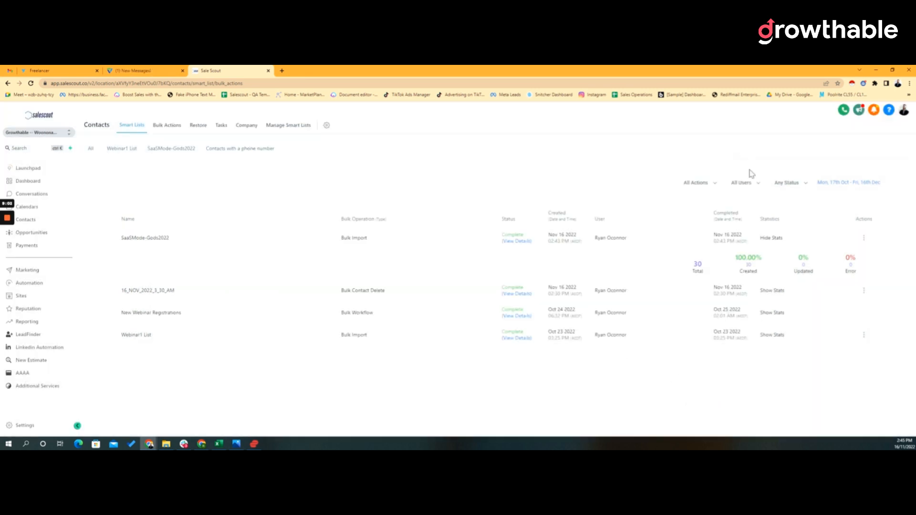
Step: Show the contacts imported by SaaSMode-Gods2022 and look through the list
left_click(863, 238)
left_click(842, 278)
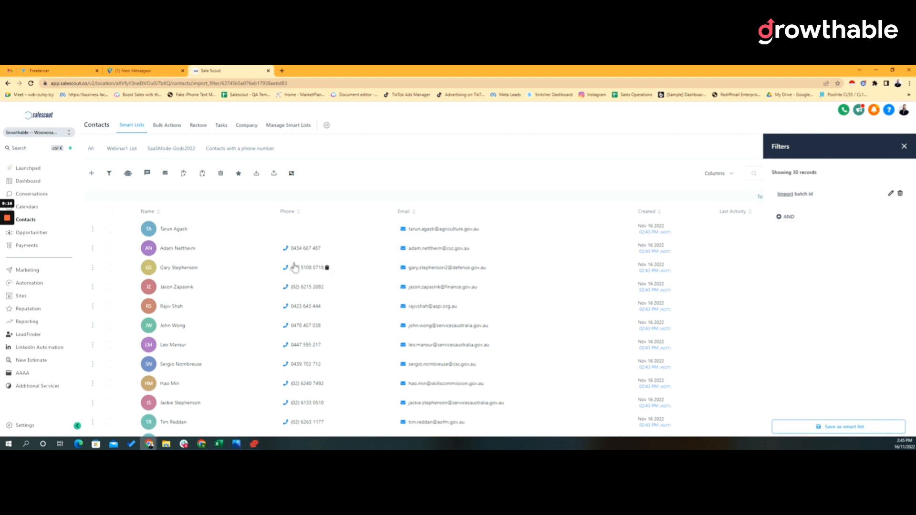
scroll(312, 305, "down", 3)
scroll(310, 293, "up", 5)
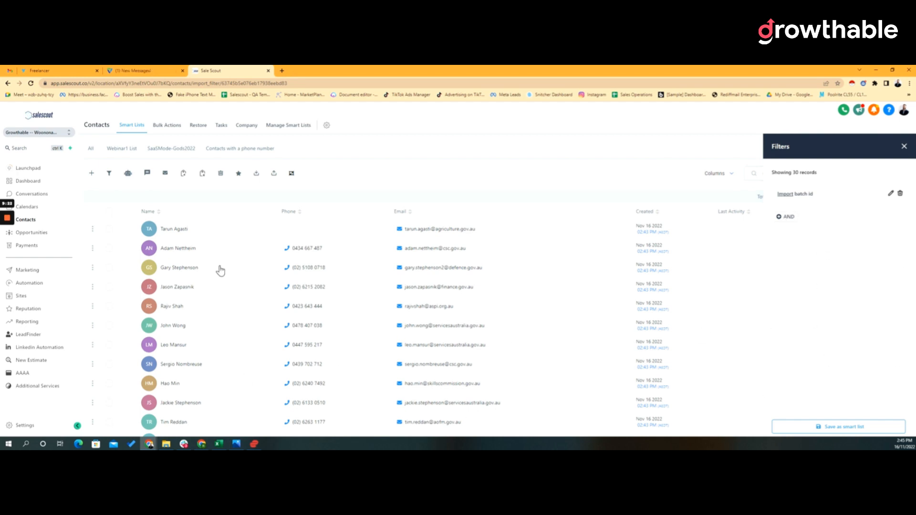
Step: Select all imported records across all pages, close the filters and delete the selected contacts
left_click(109, 211)
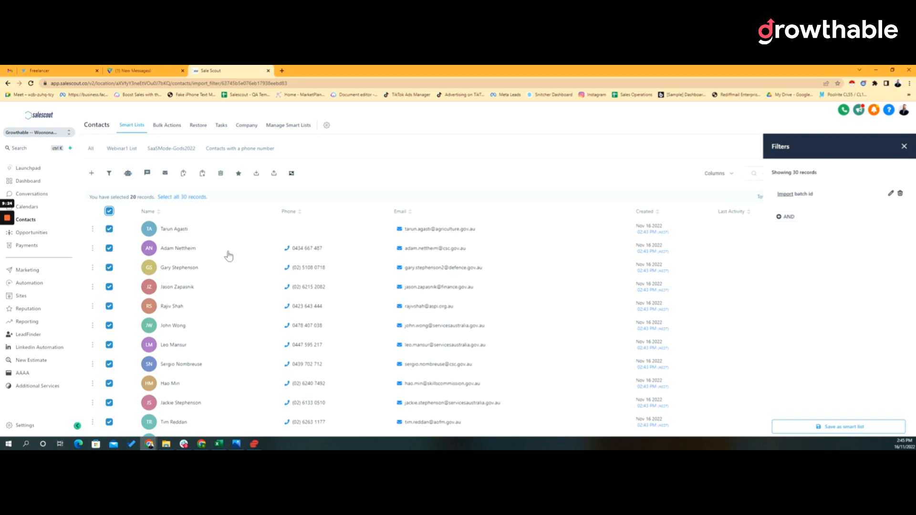
left_click(196, 197)
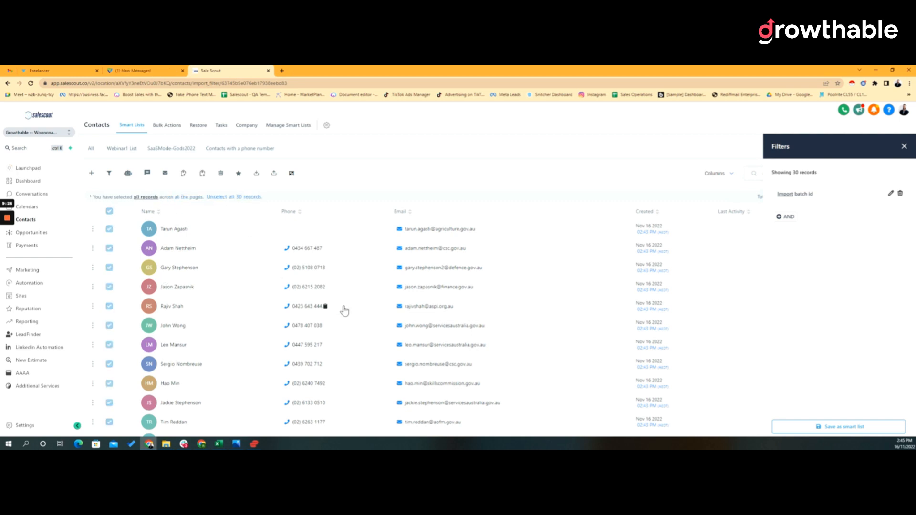
left_click(903, 147)
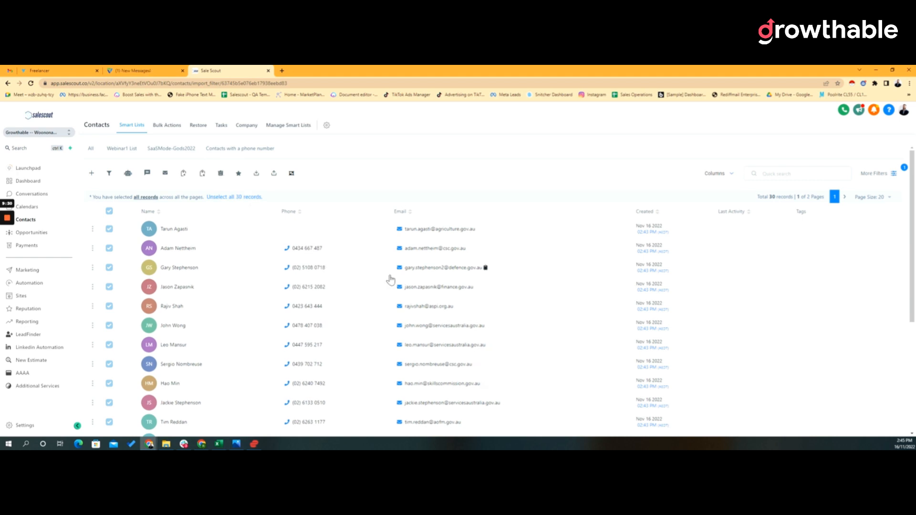
left_click(220, 173)
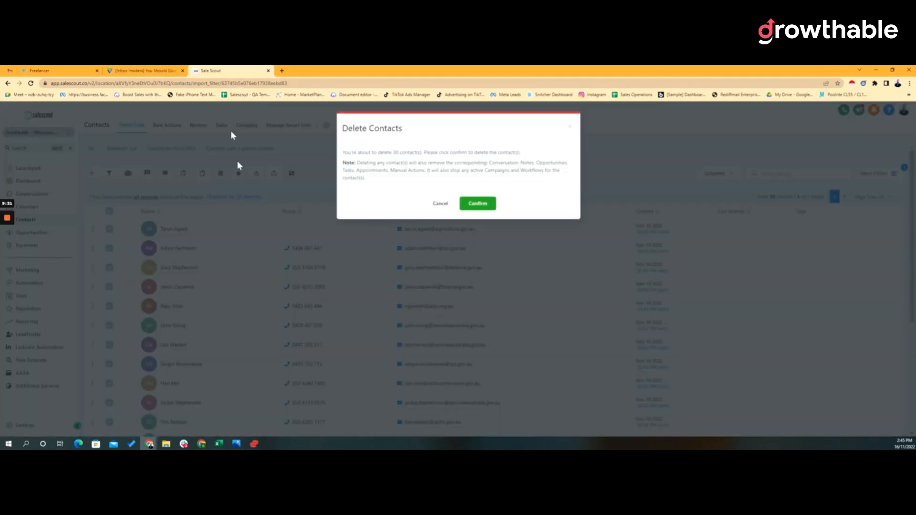
left_click(483, 201)
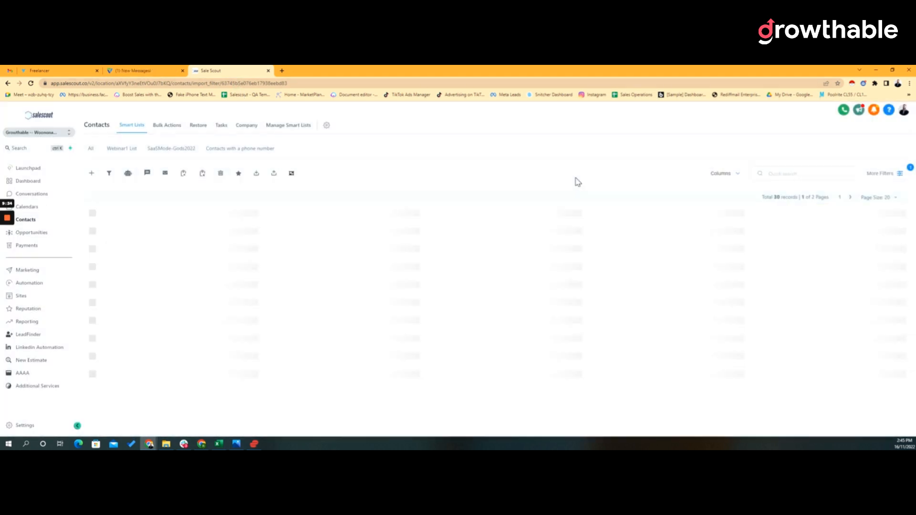